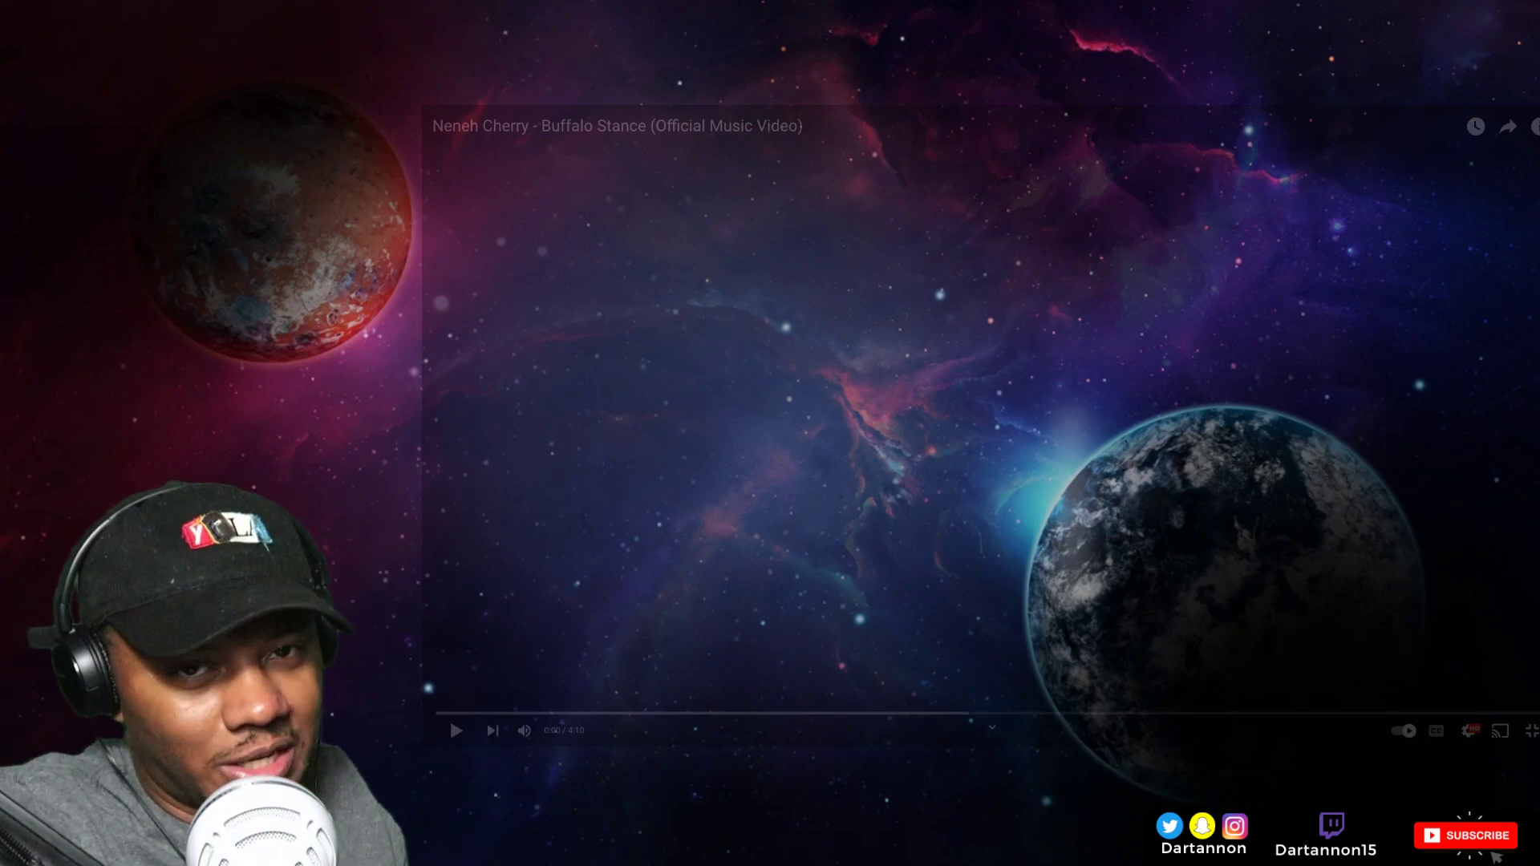
Play Neneh Cherry's 'Buffalo Stance' music video from 0:00
key("space")
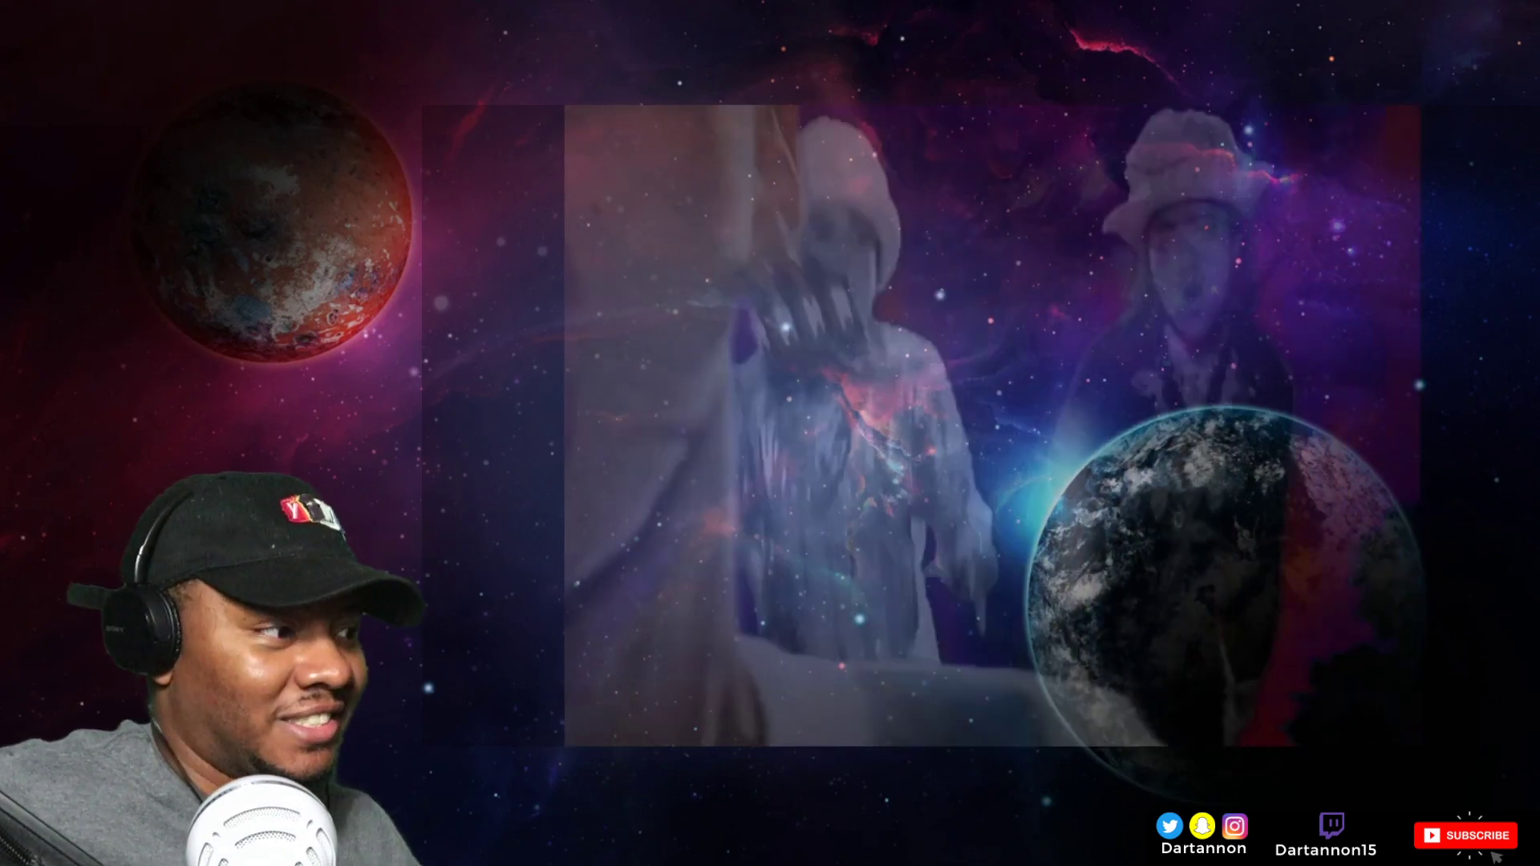
Rewind Buffalo Stance five seconds to replay it, then pause and resume it once more
left_click(449, 716)
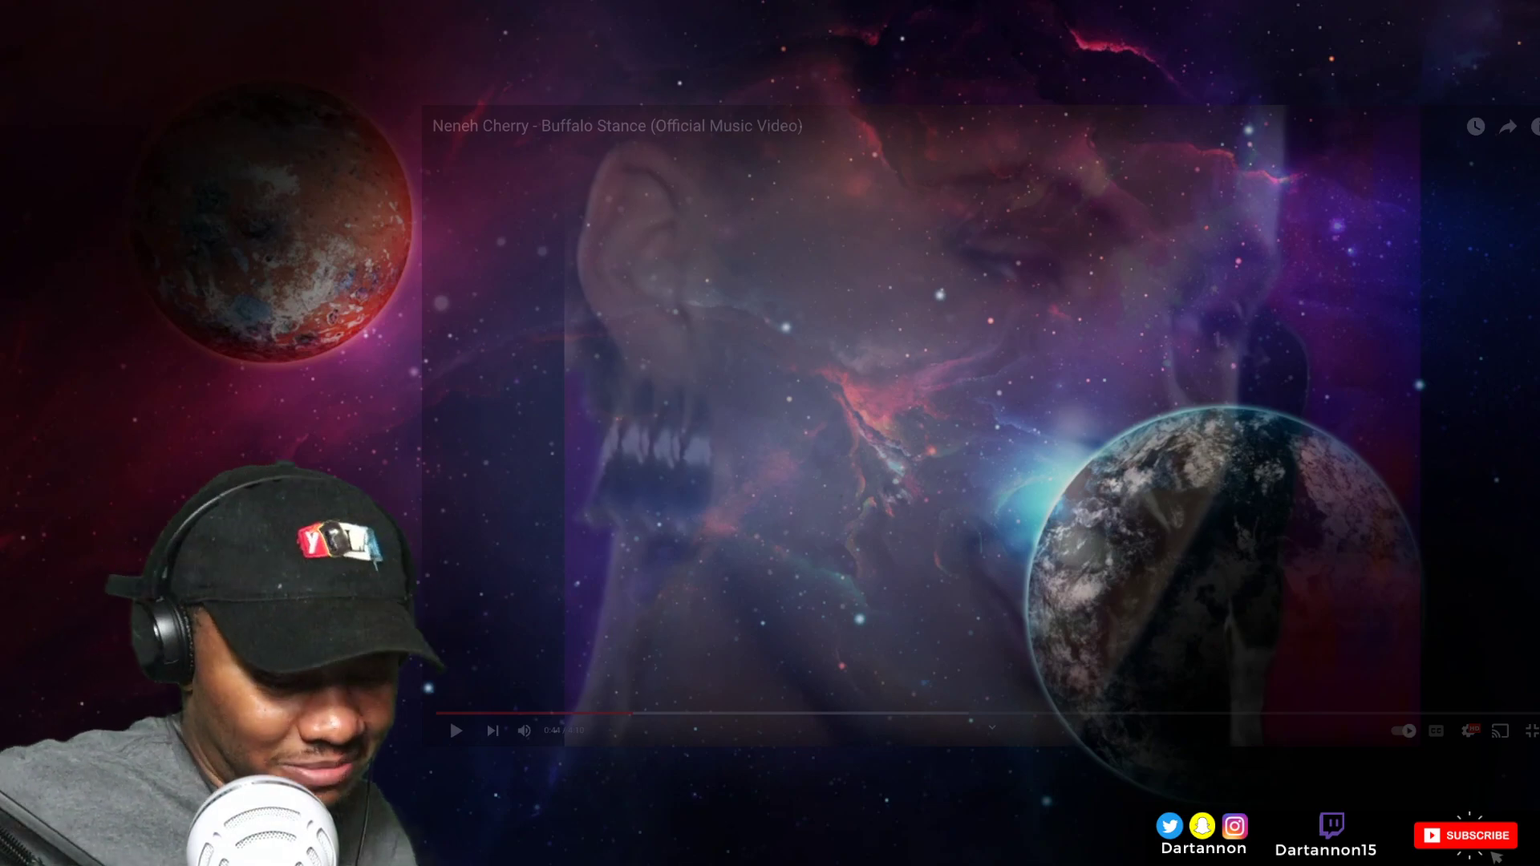
key("Left")
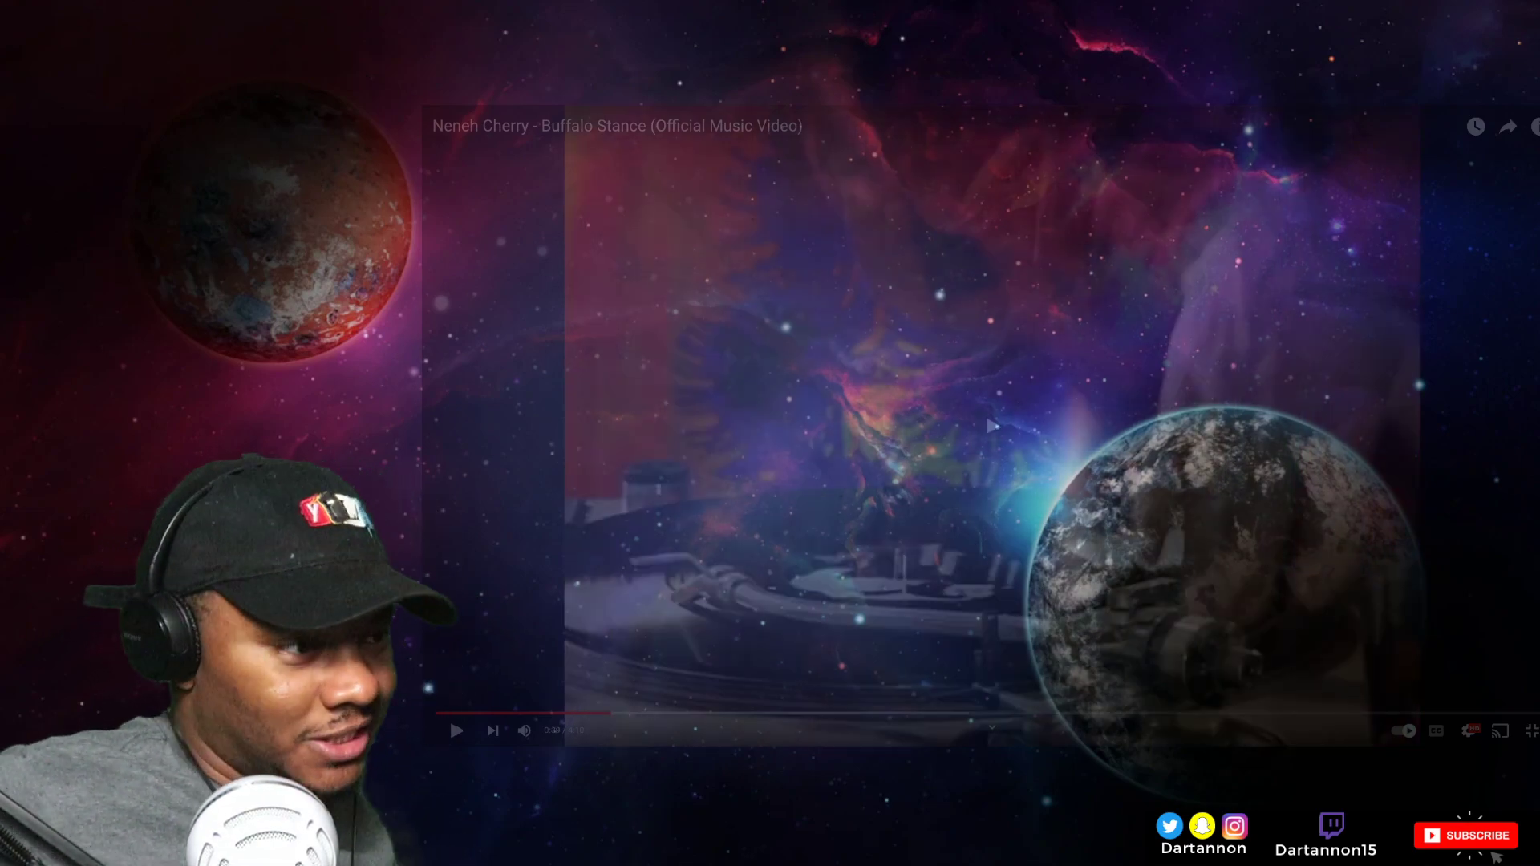
left_click(449, 716)
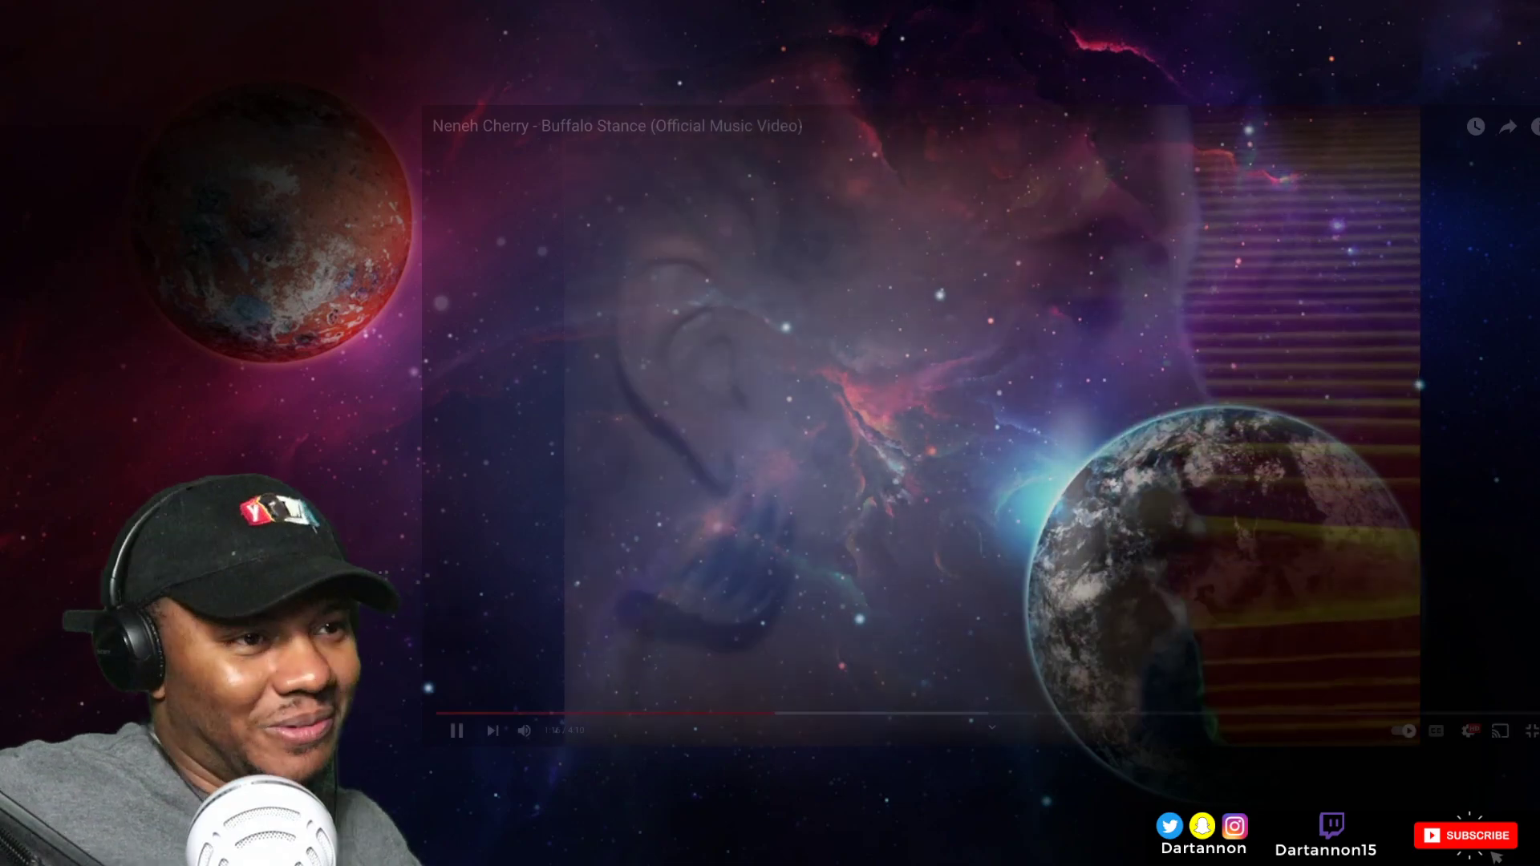
key("space")
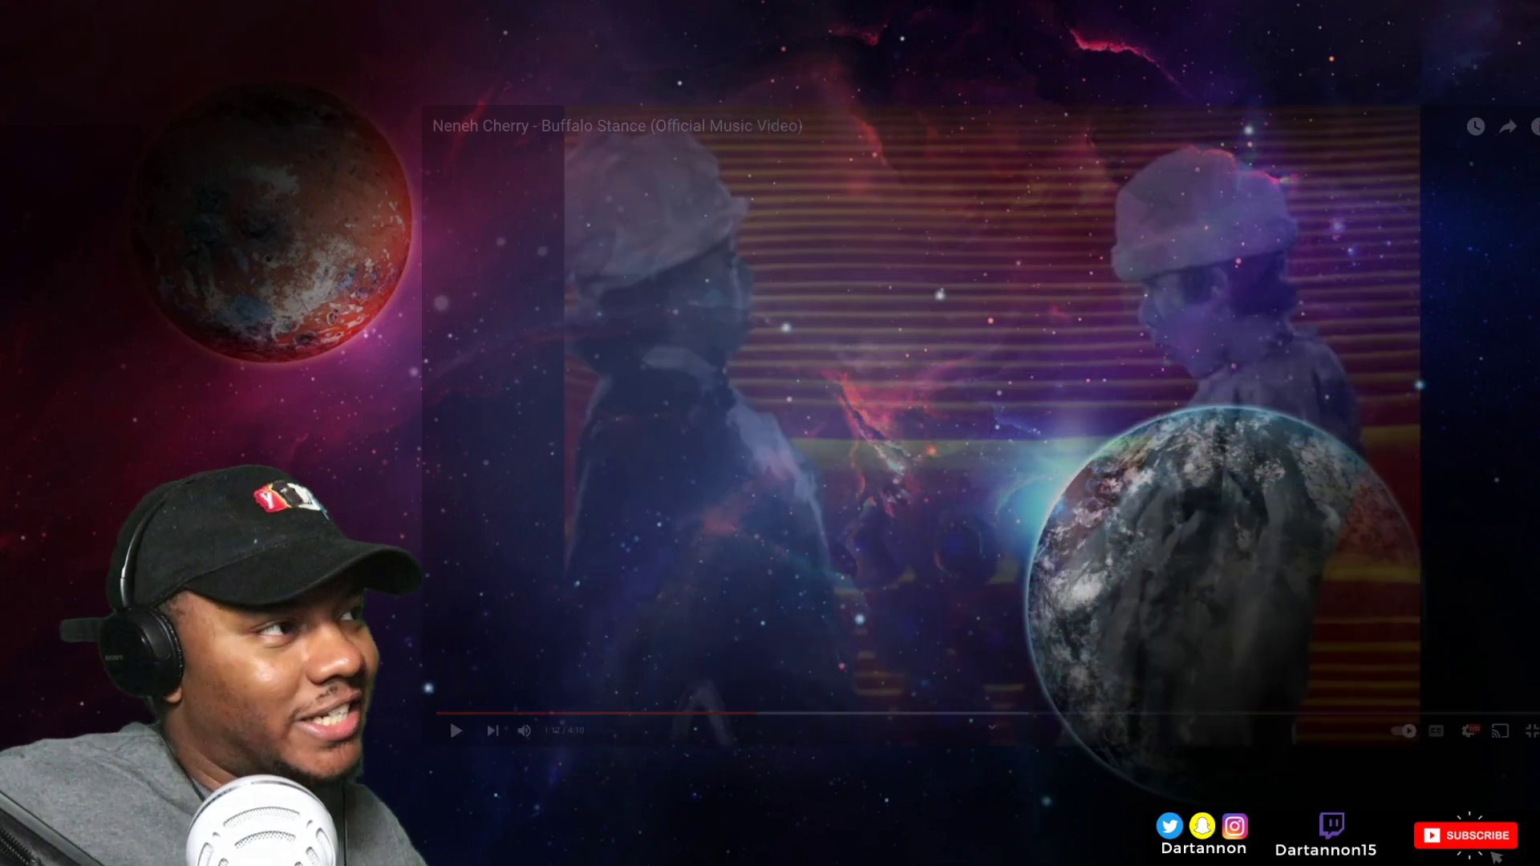
key("space")
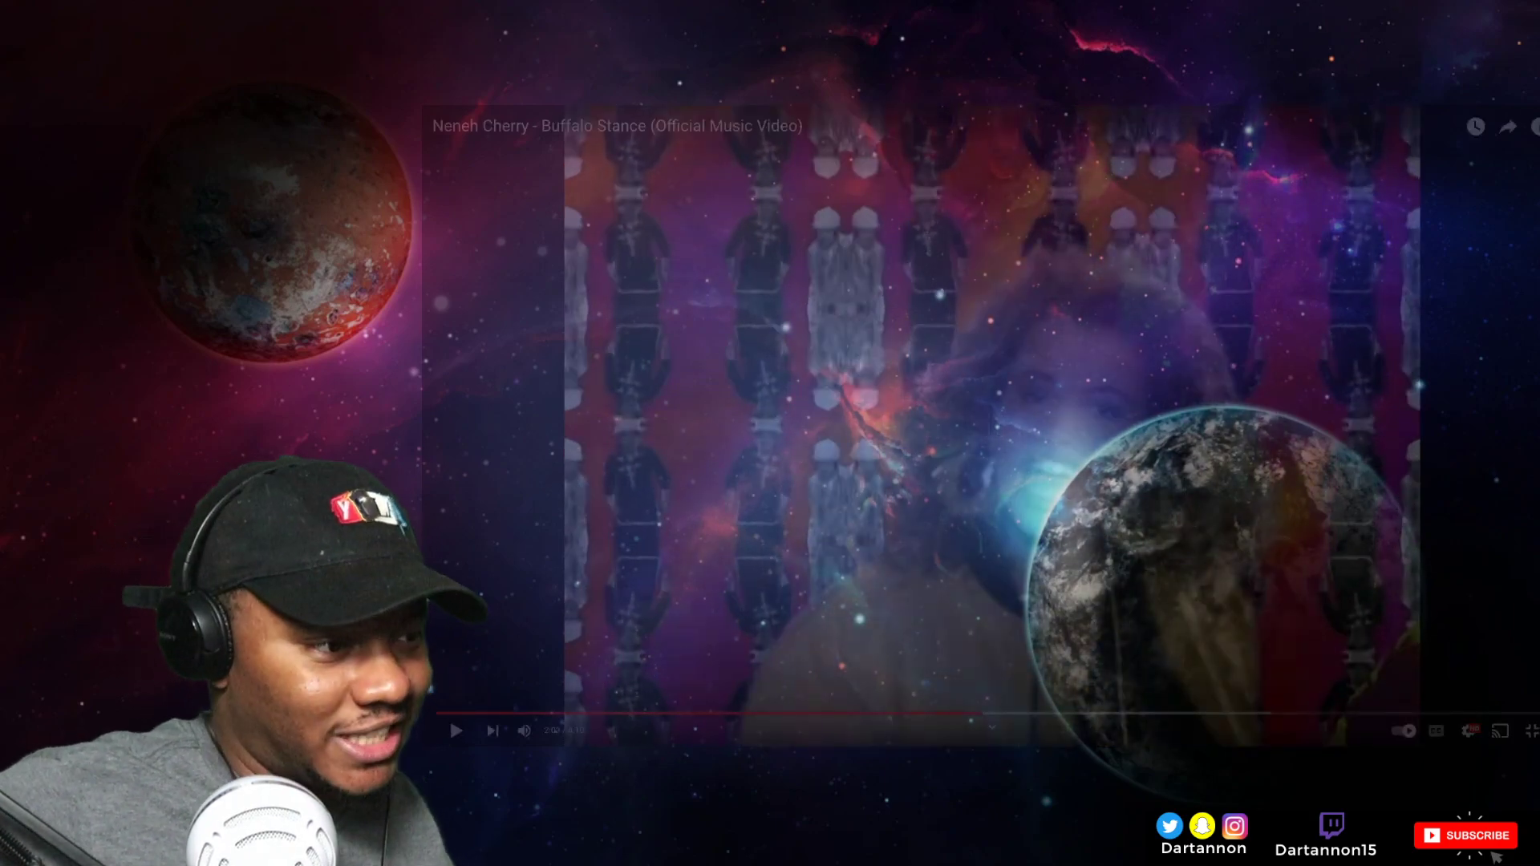
Jump back five seconds in Buffalo Stance and keep it playing past three minutes
key("Left")
key("space")
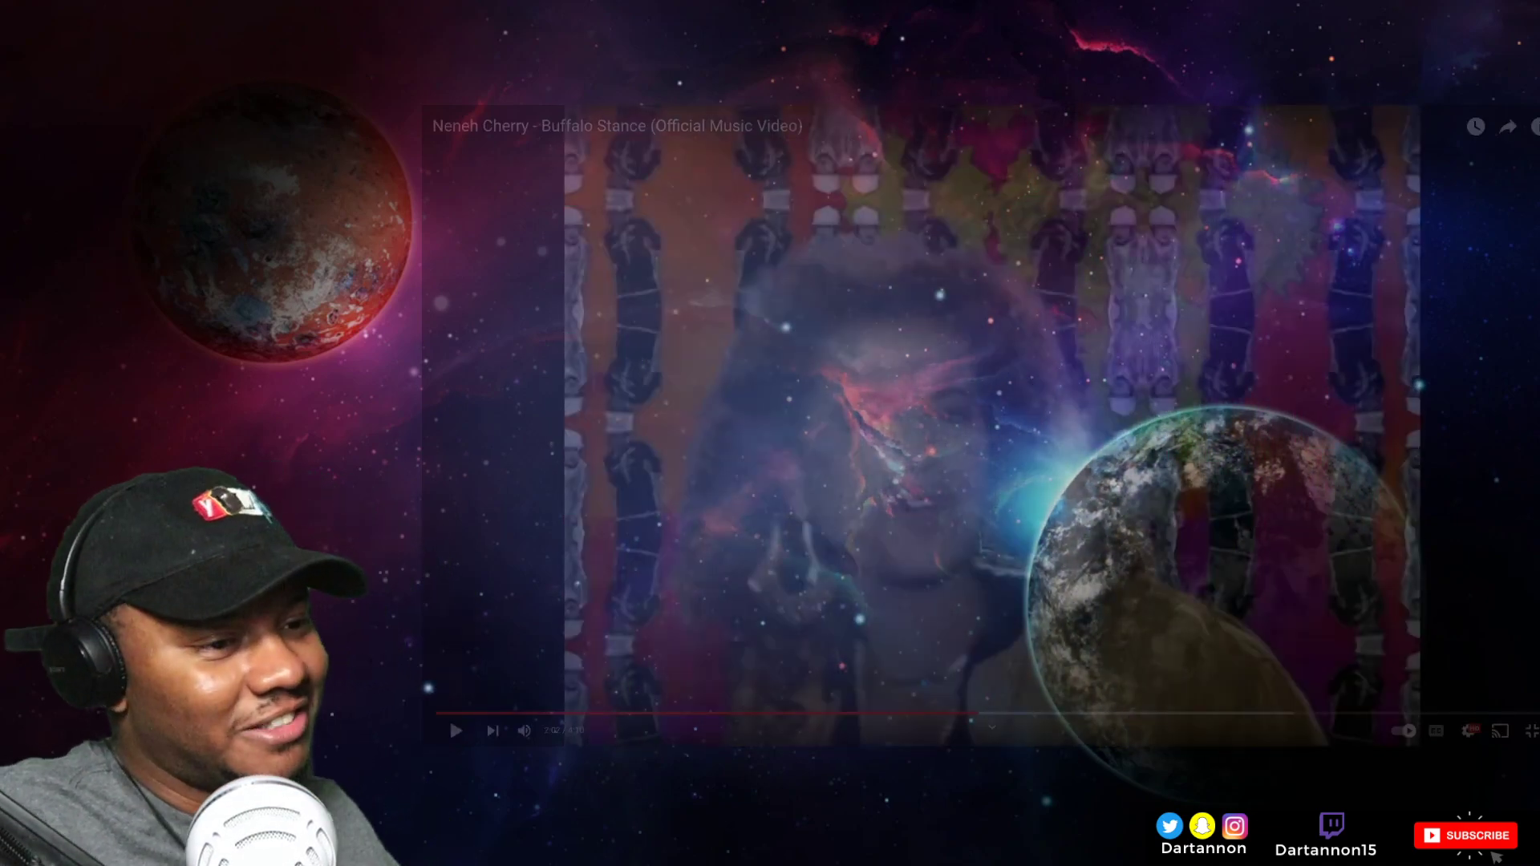
left_click(448, 717)
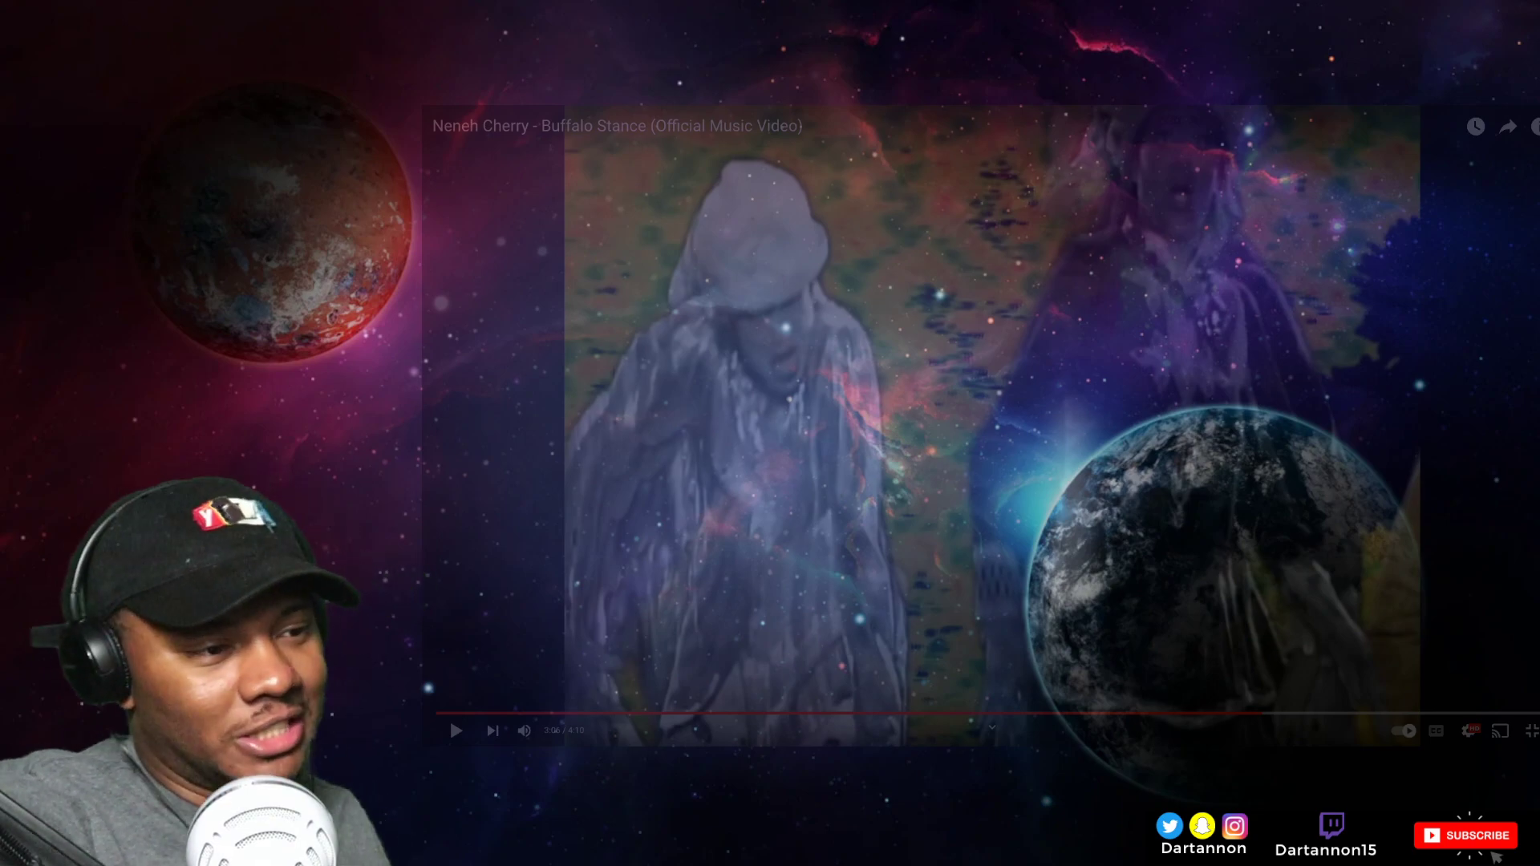
Resume Buffalo Stance and let it run until suggestions like the Robyn version appear
left_click(448, 717)
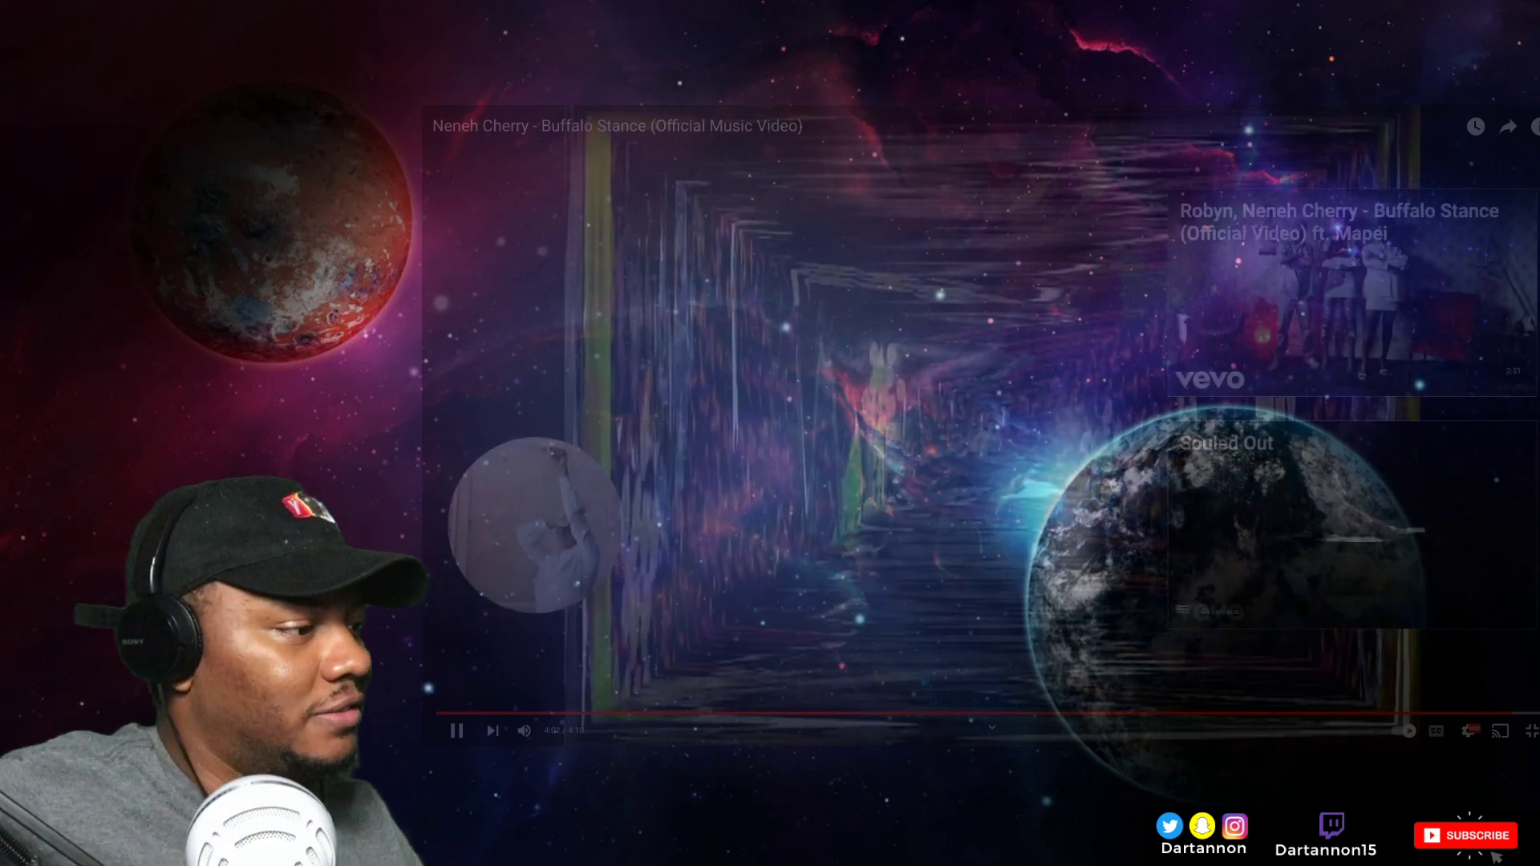
Pause Buffalo Stance on its end screen with the Robyn version suggested
key("space")
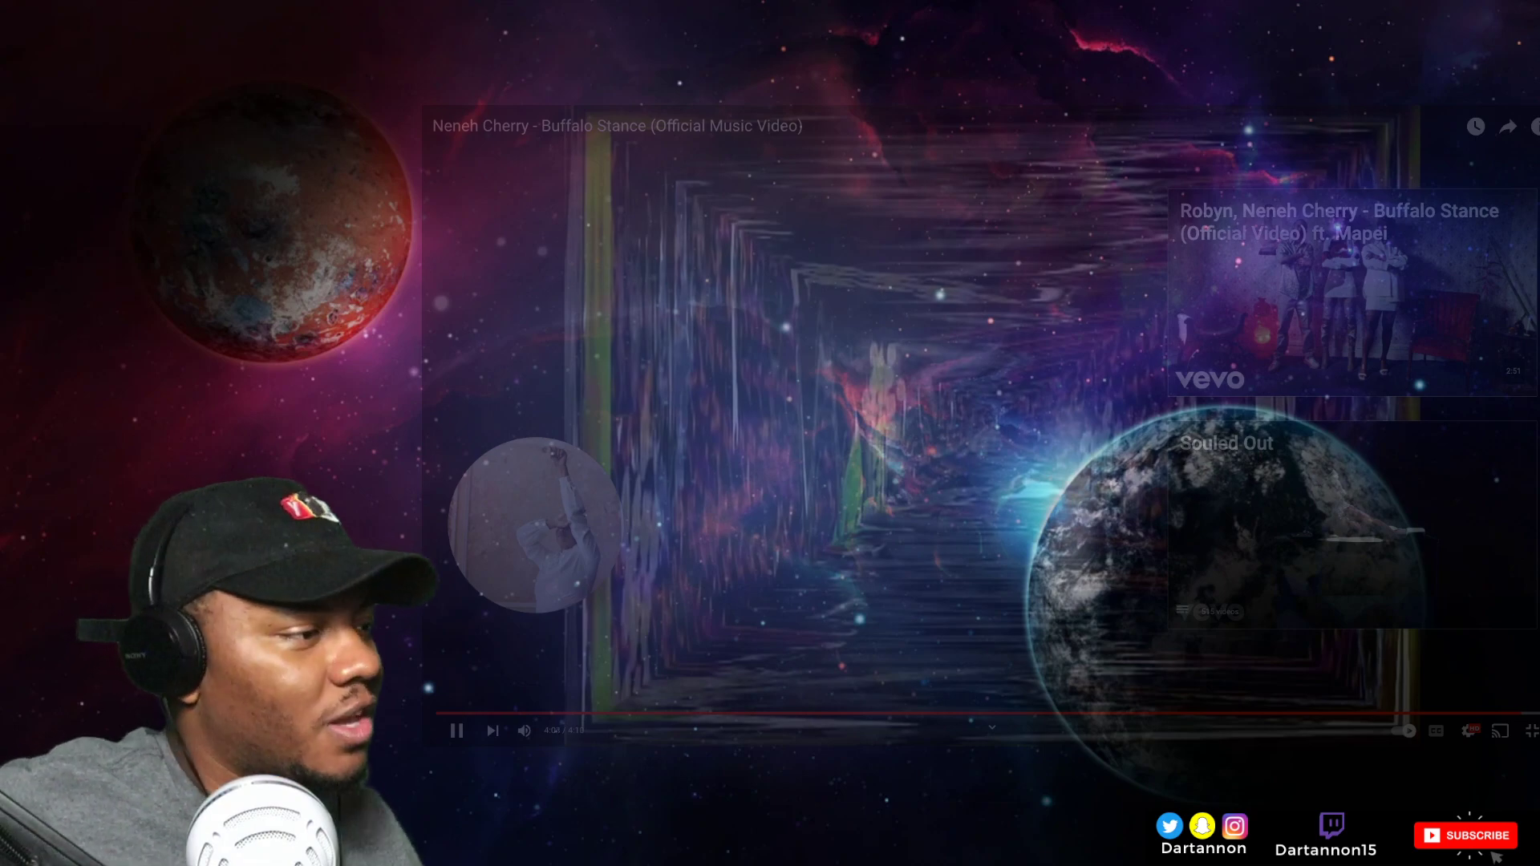